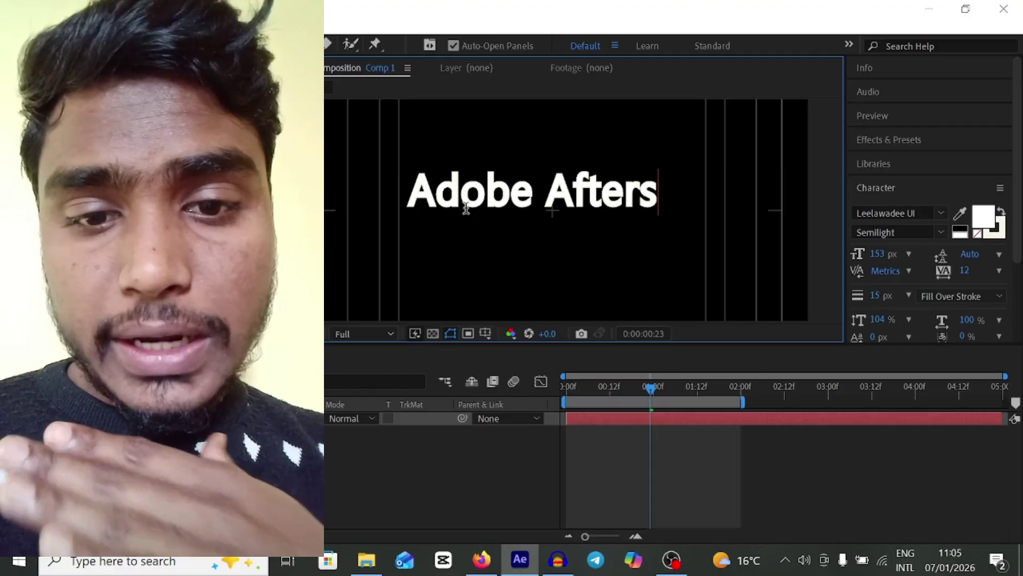
- Complete the title text as "Adobe After Effects" and move it to the centre of the composition
key(BackSpace)
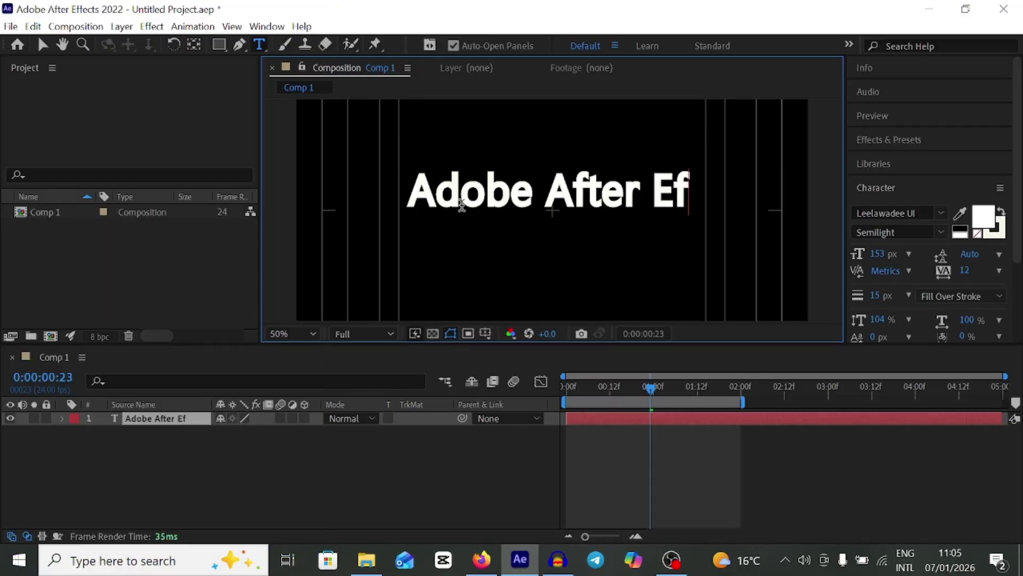
text(Effects)
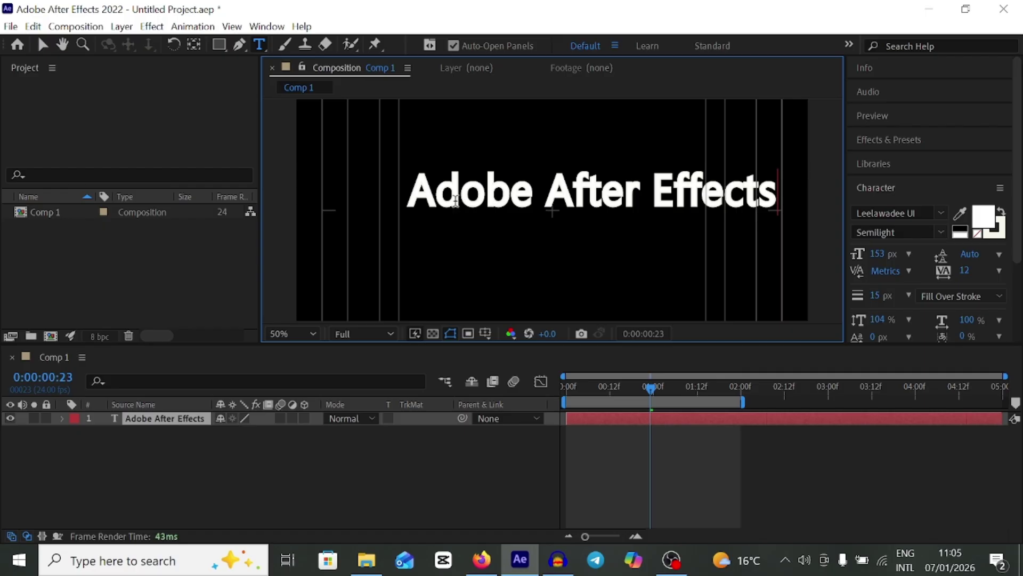
click(43, 45)
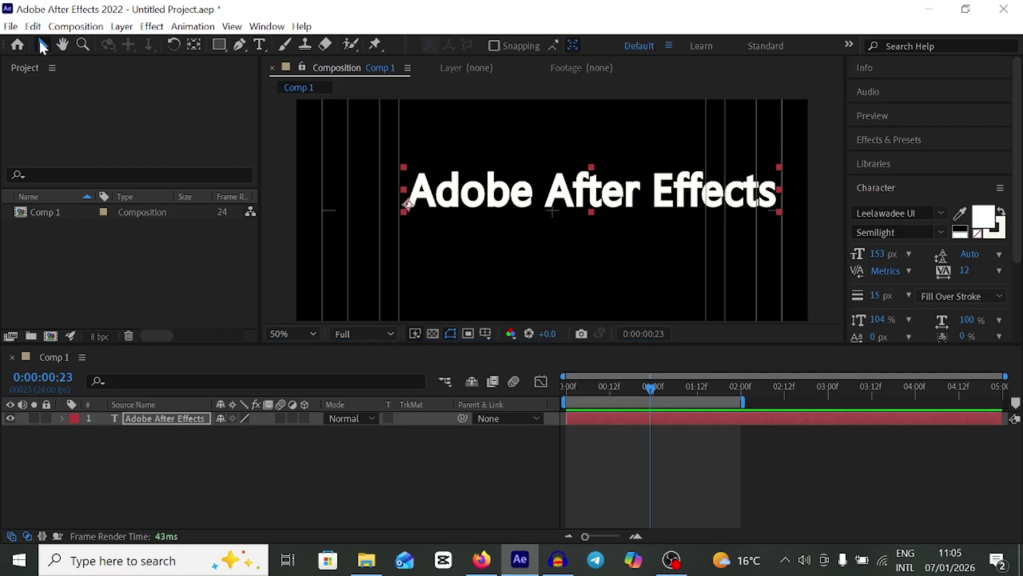
drag(643, 196, 595, 205)
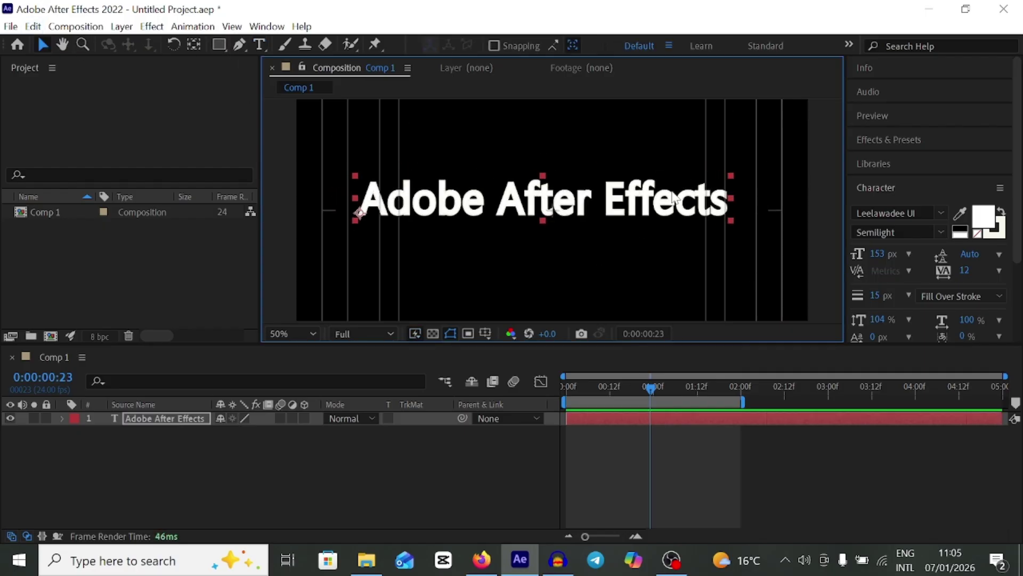
- Apply the Slow Fade On preset to the title, preview it and extend the work area to about 3:15
click(906, 137)
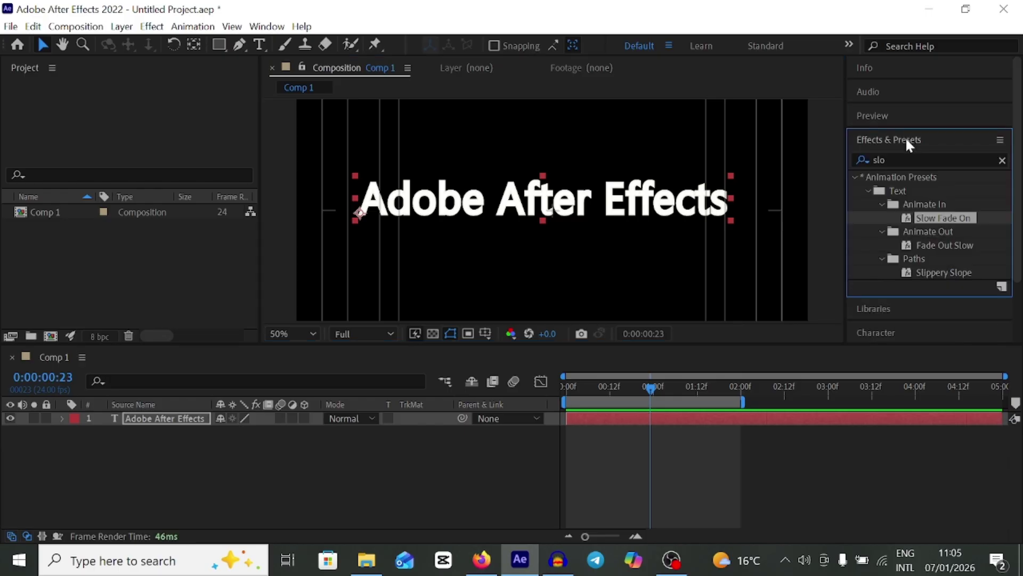
click(896, 157)
key(space)
drag(743, 401, 885, 401)
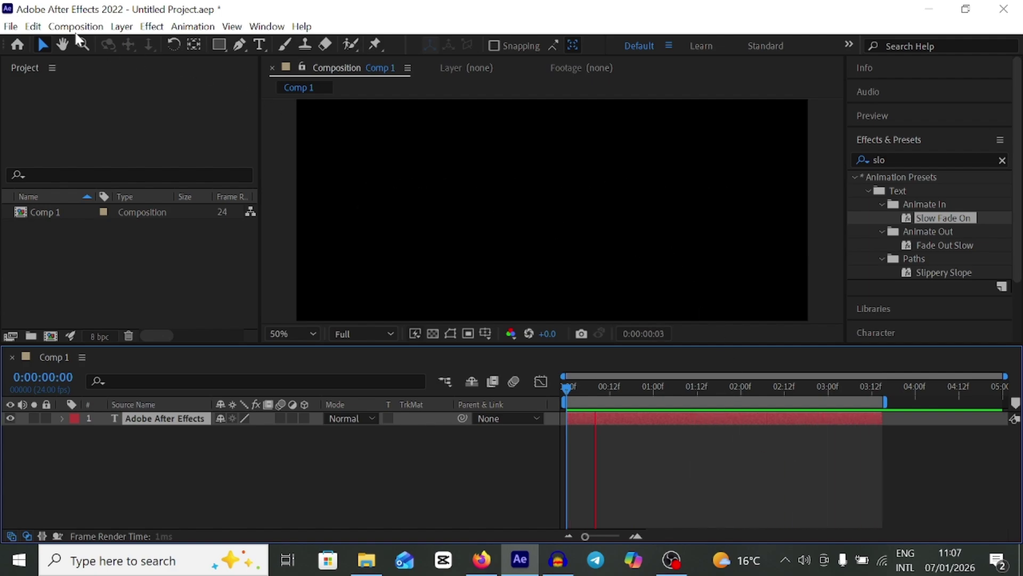
- Add Comp 1 to the render queue for export
click(11, 26)
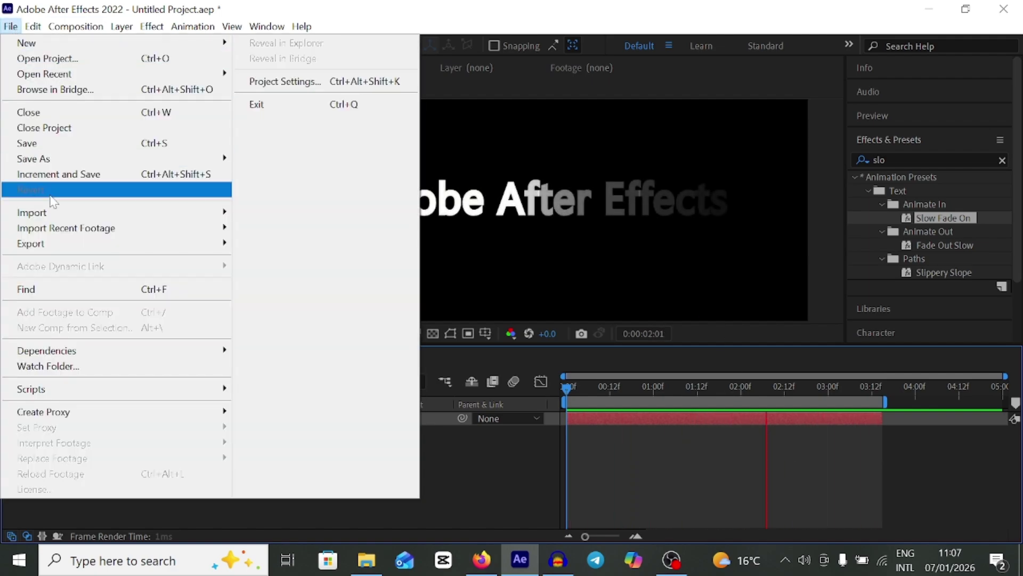
mouse_move(57, 244)
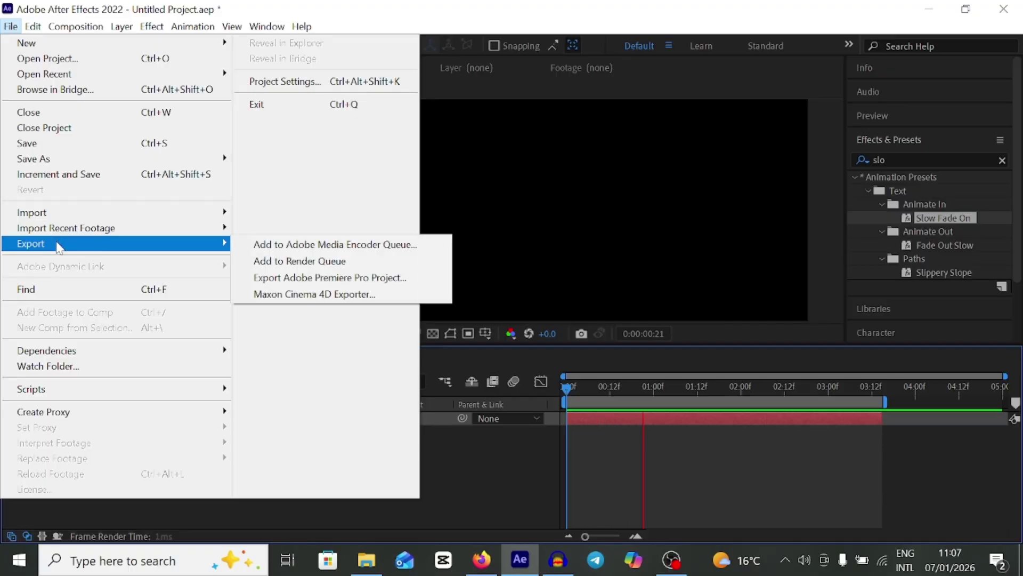
click(366, 262)
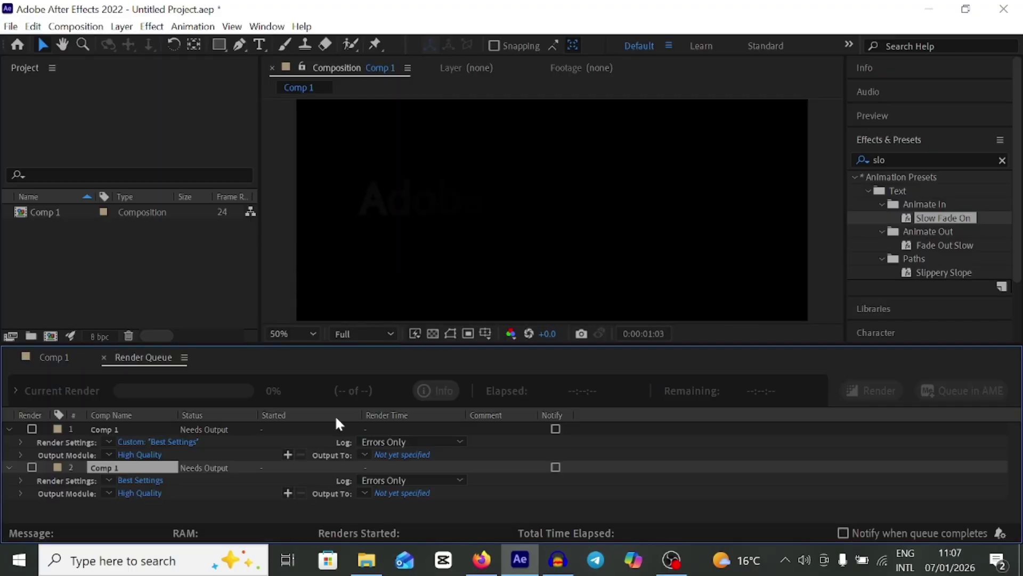
- Set the second queue item's render settings to Best quality and accept them
click(140, 479)
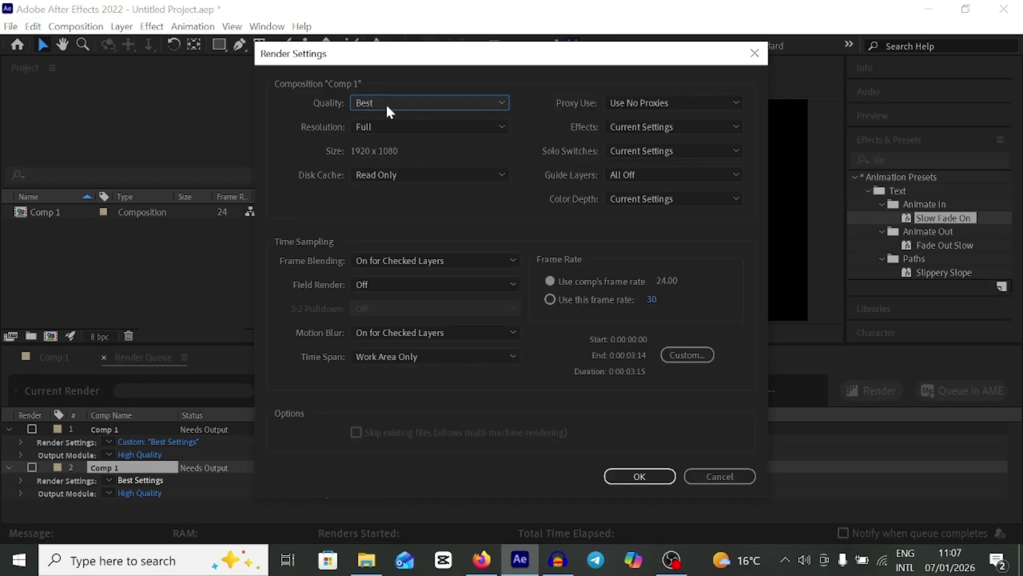
click(390, 101)
click(391, 100)
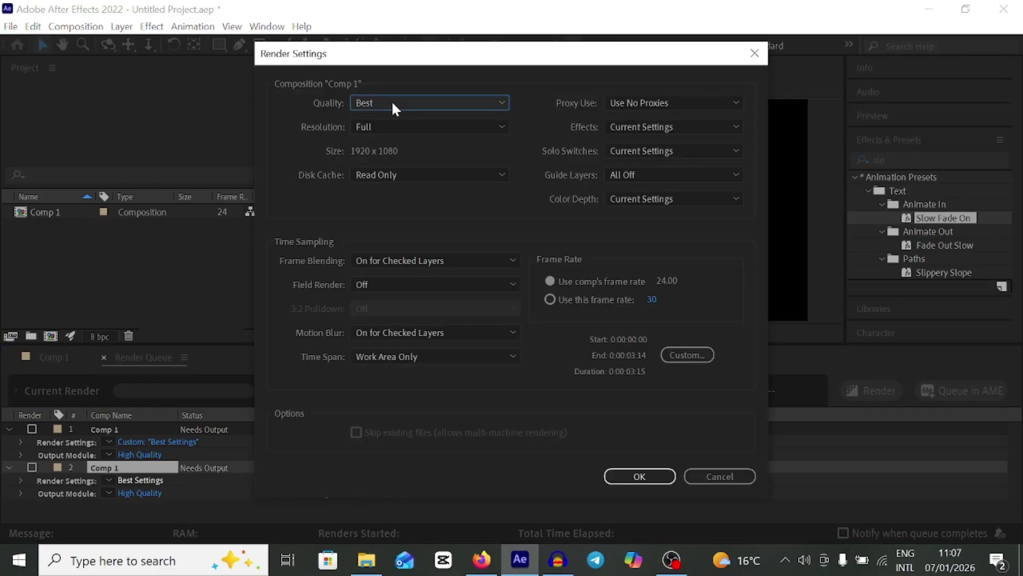
click(646, 470)
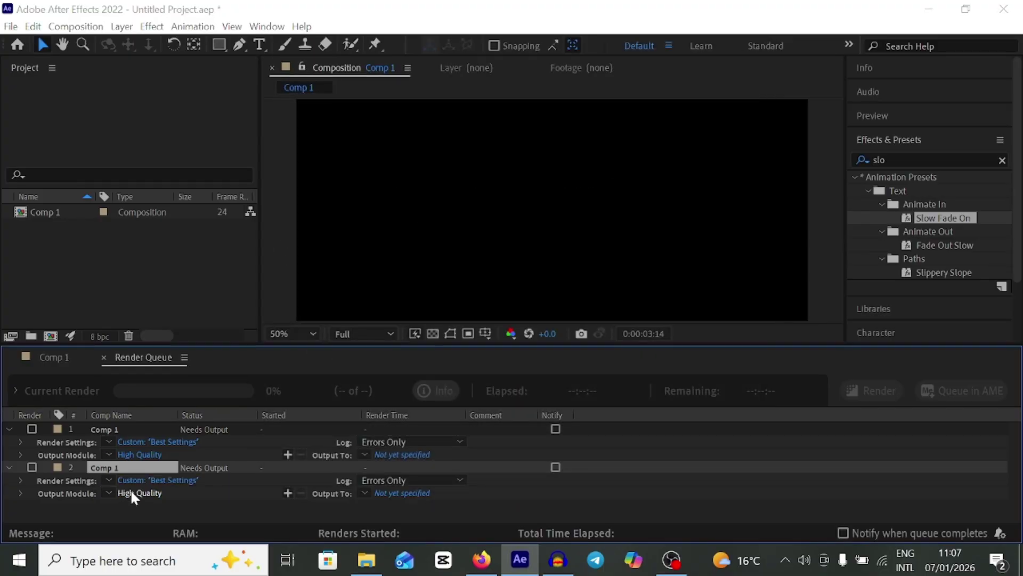
- Set the QuickTime video codec to Animation in the second queue item's output module
click(131, 490)
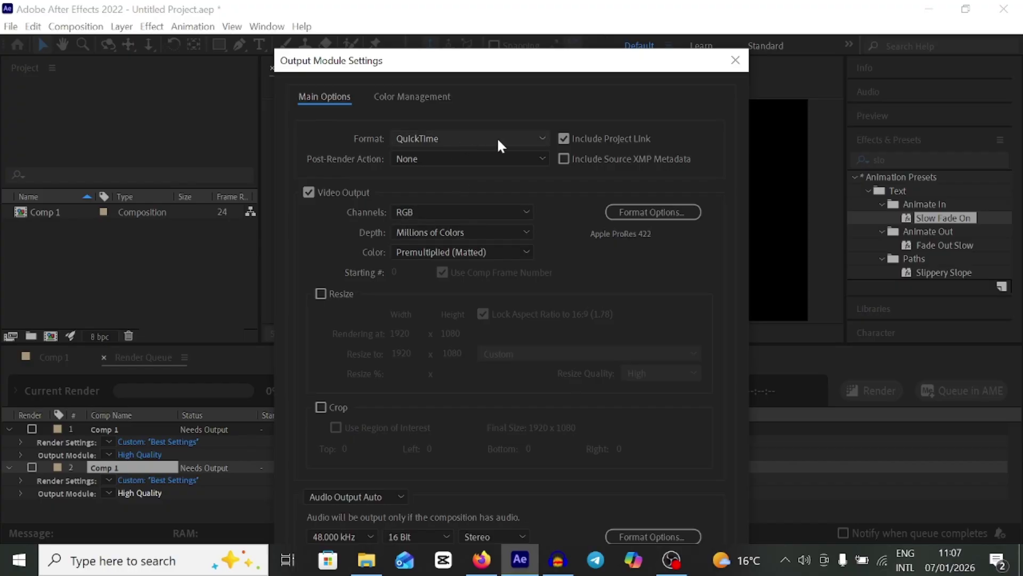
click(475, 212)
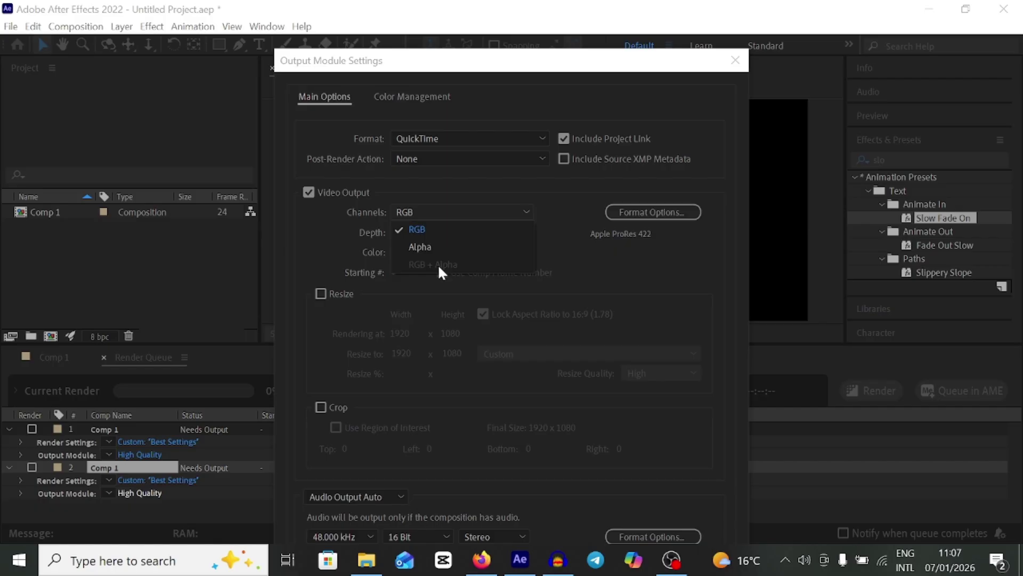
click(656, 211)
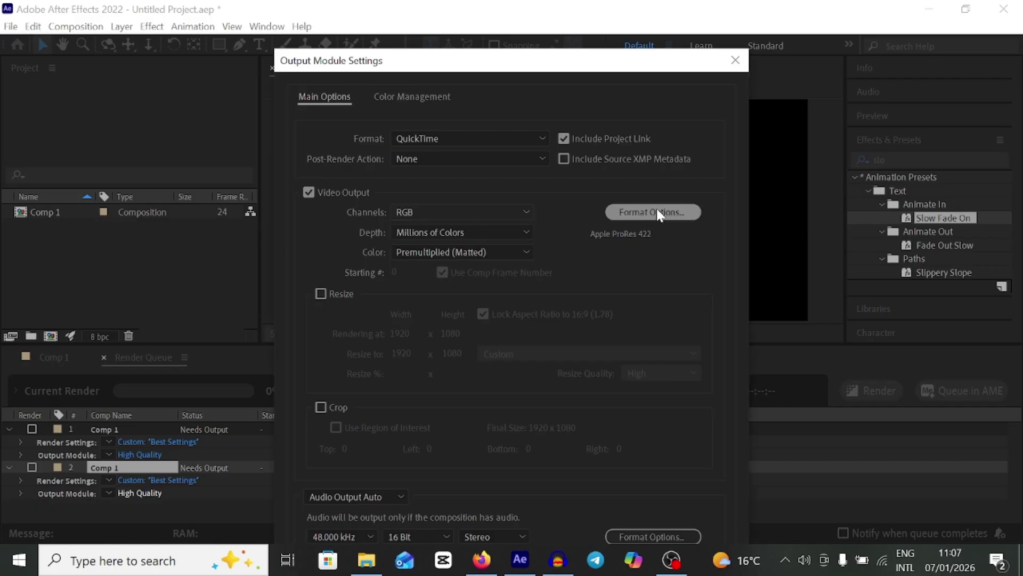
click(654, 210)
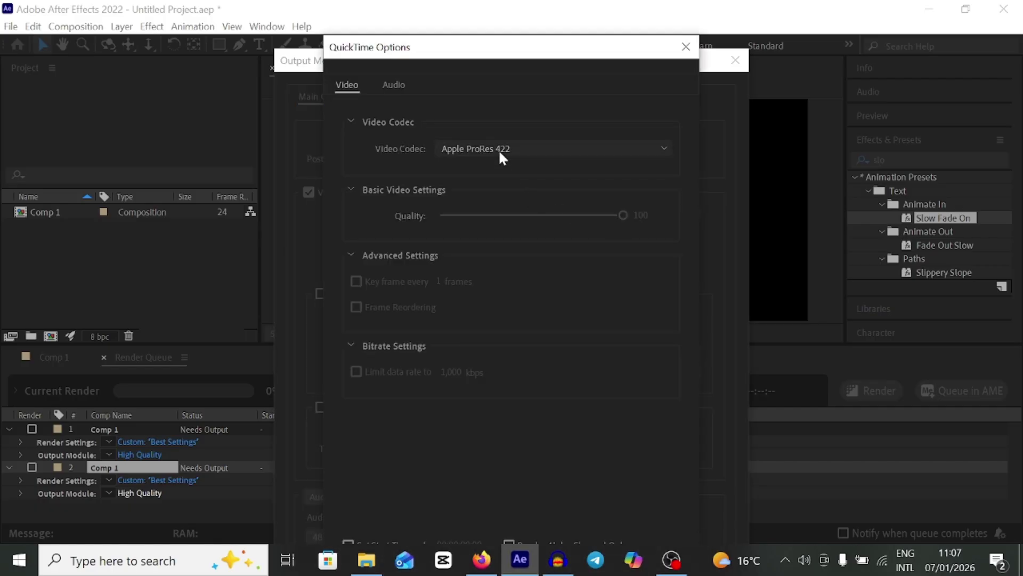
click(498, 148)
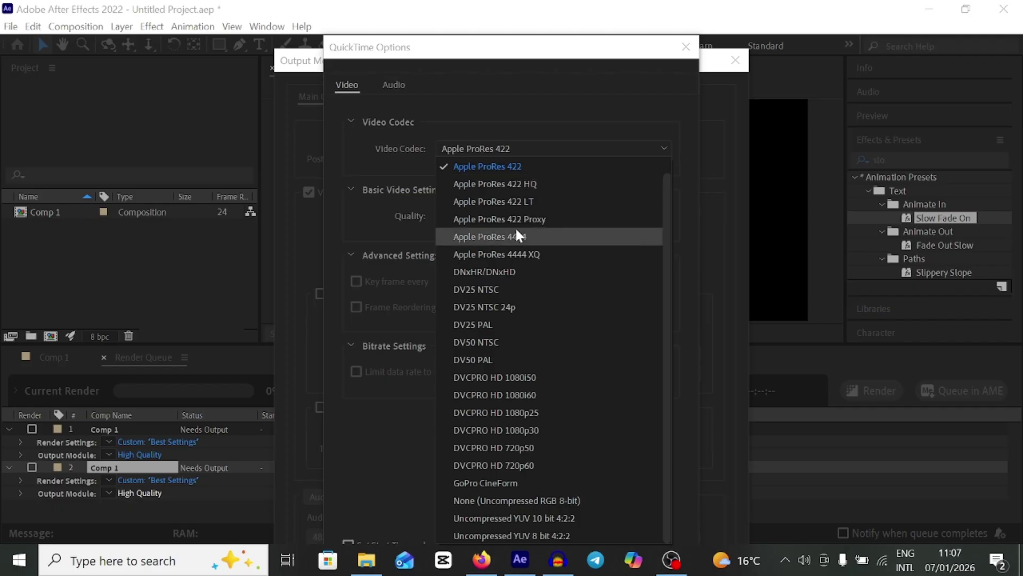
scroll(516, 226, up, 1)
click(495, 166)
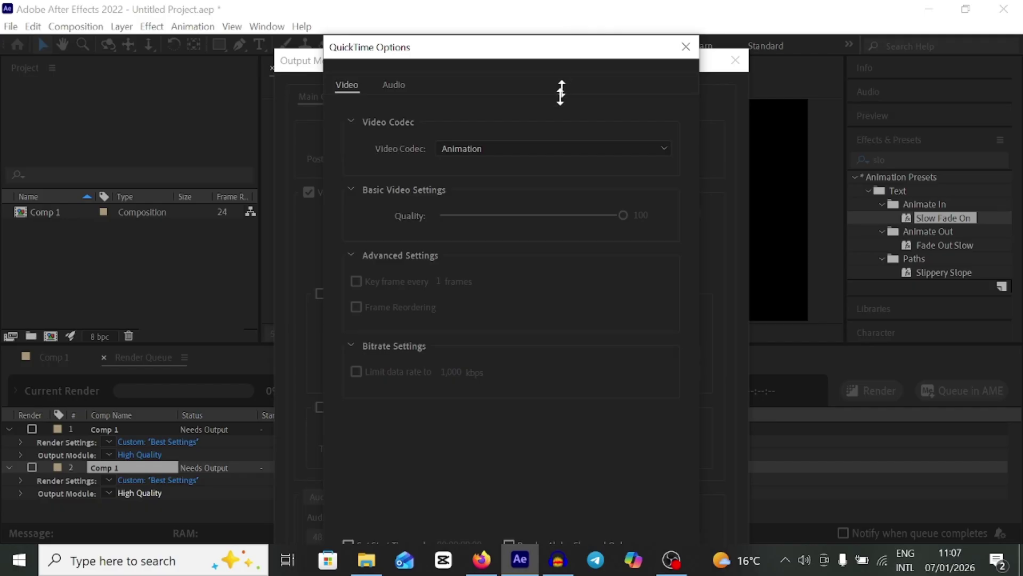
drag(560, 92, 556, 148)
drag(564, 114, 553, 25)
click(531, 503)
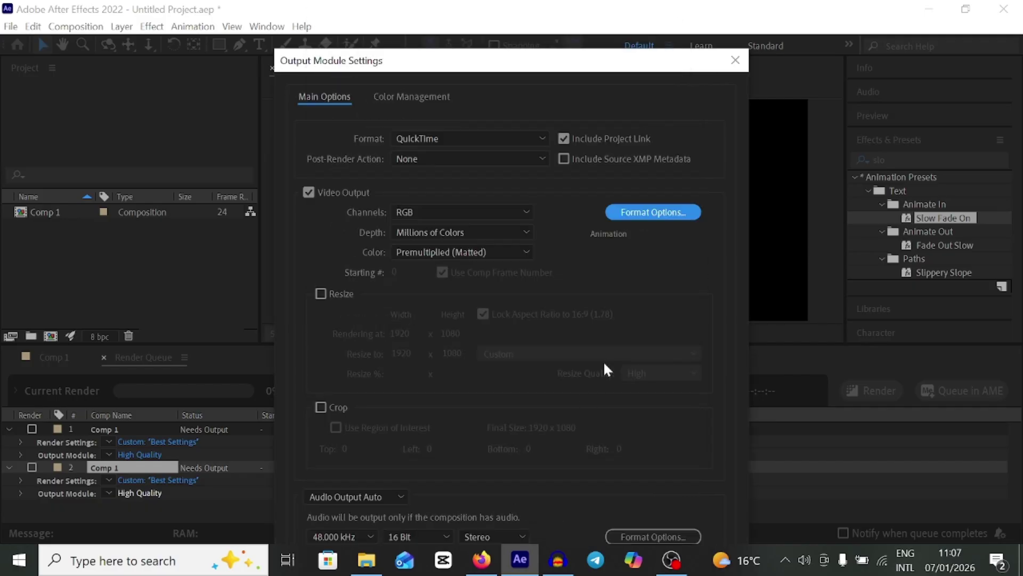
- Set the output channels to RGB + Alpha and accept the output module settings
click(478, 215)
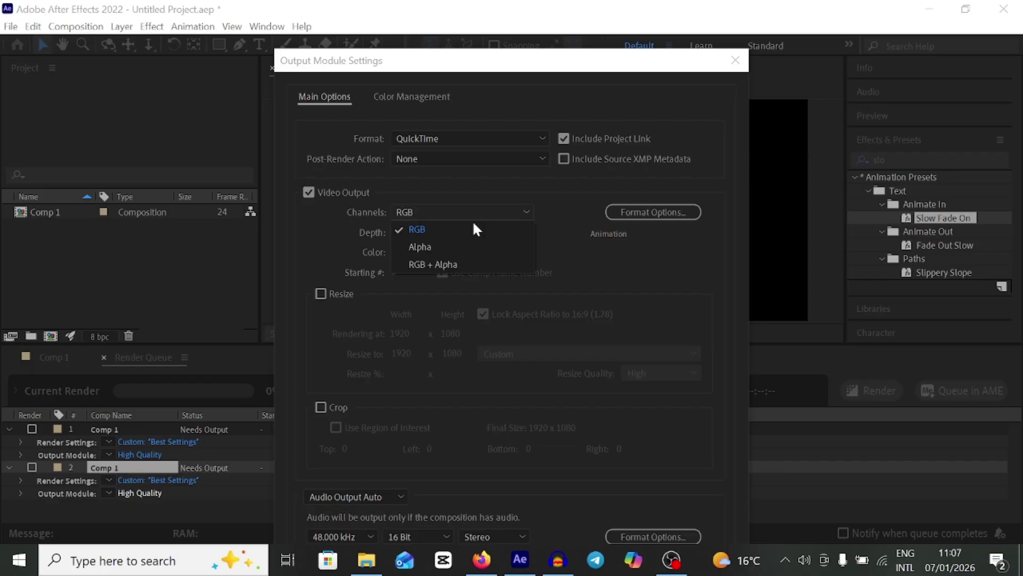
click(436, 263)
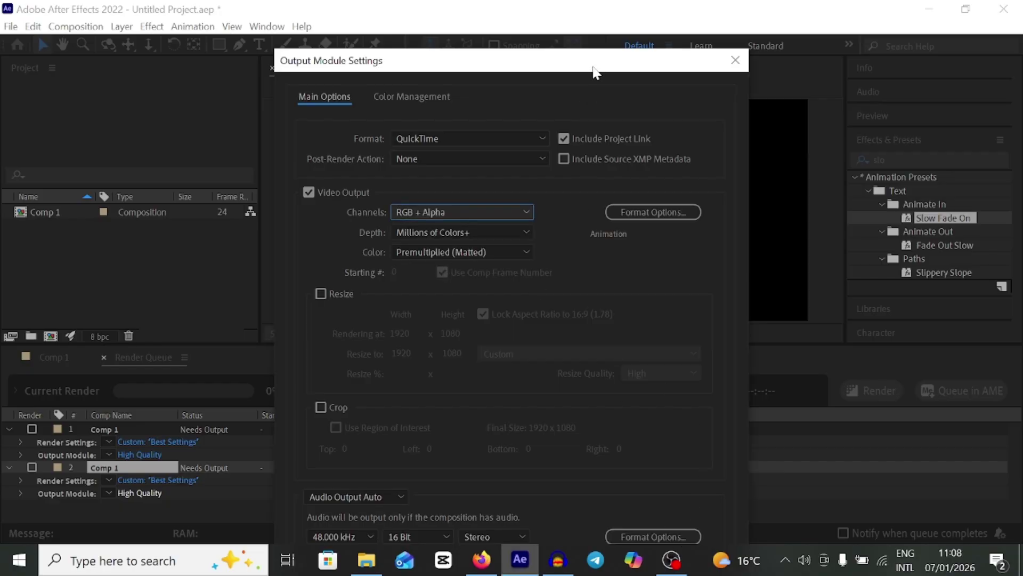
drag(596, 72, 568, 7)
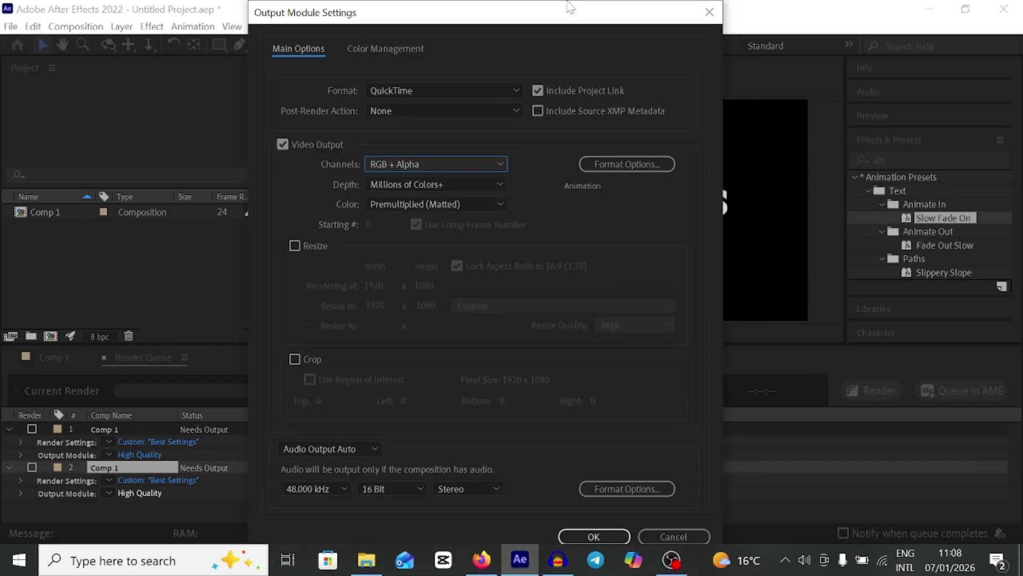
click(593, 534)
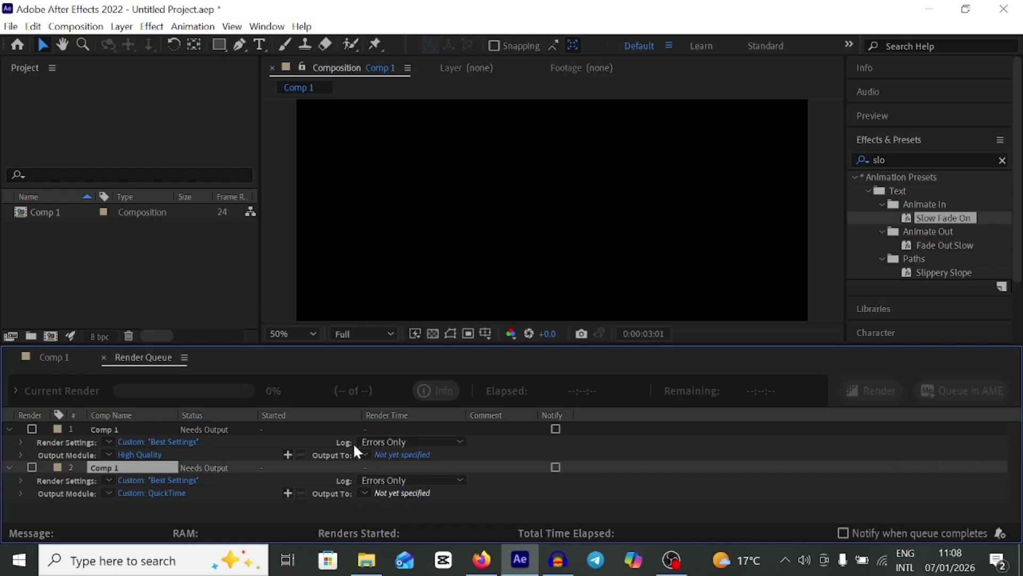
- Specify Comp 1.mov in the Adobe After Effects Auto-Save folder as the output movie and render the queue item
click(401, 493)
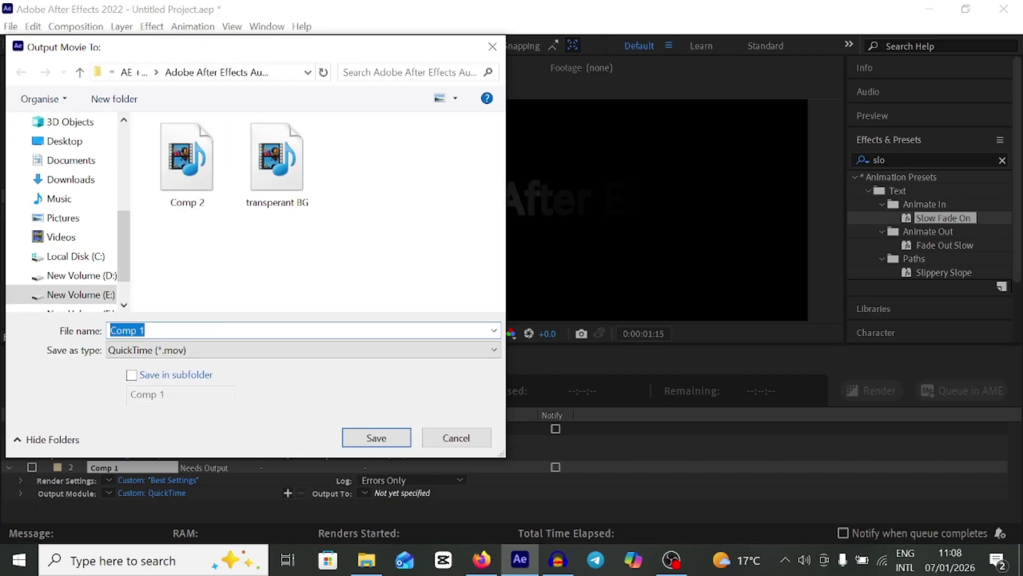
key(Escape)
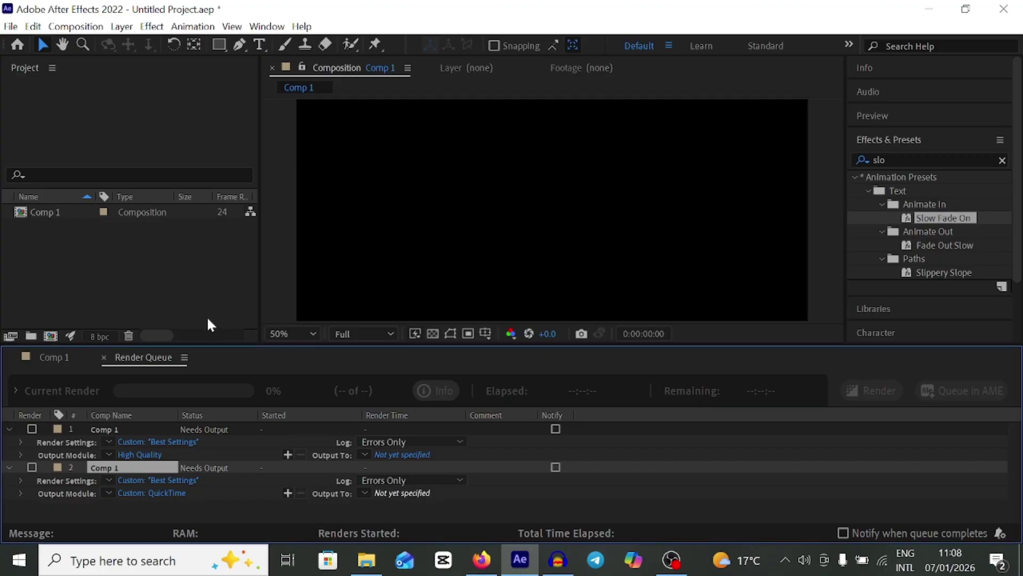
click(883, 391)
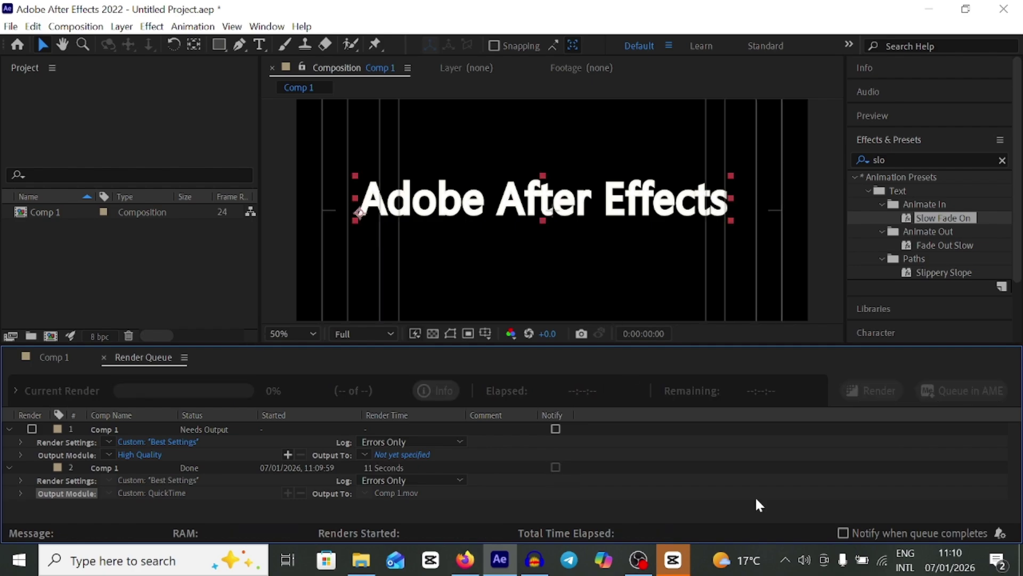
- Switch to CapCut, create a new project and import the NiSuZilaClQ-HD image from the Downloads folder
click(674, 560)
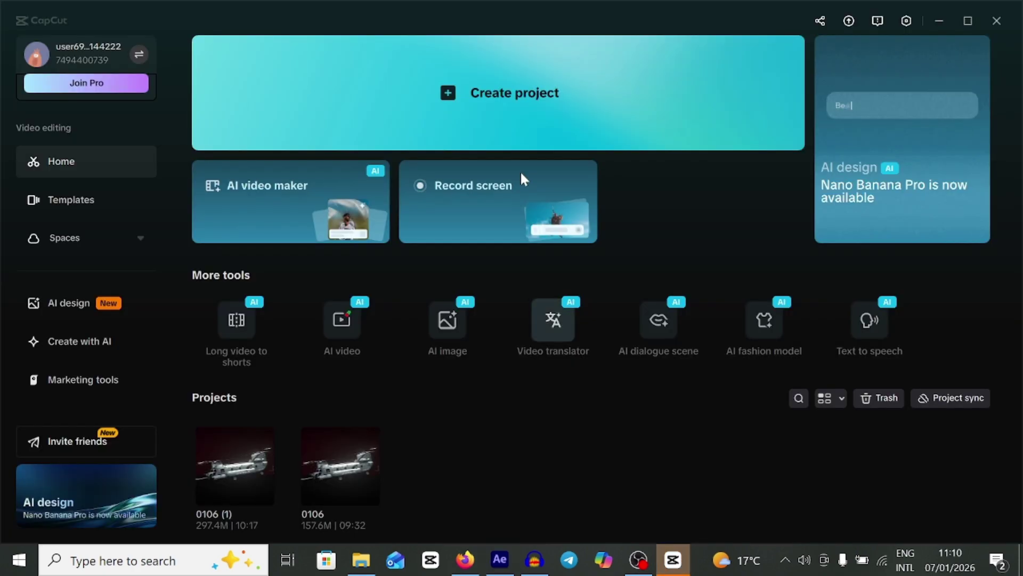
key(alt+Tab)
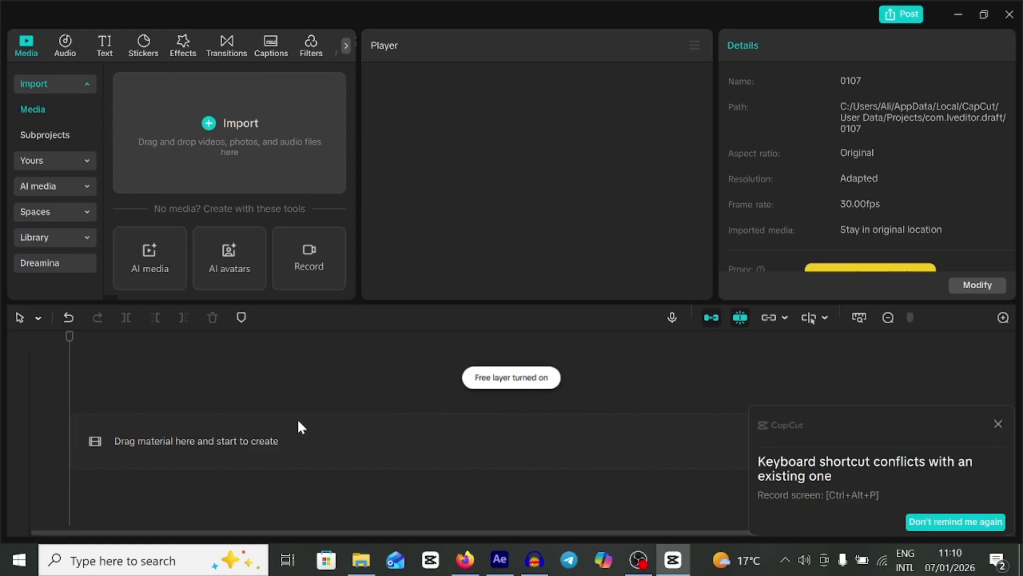
click(241, 130)
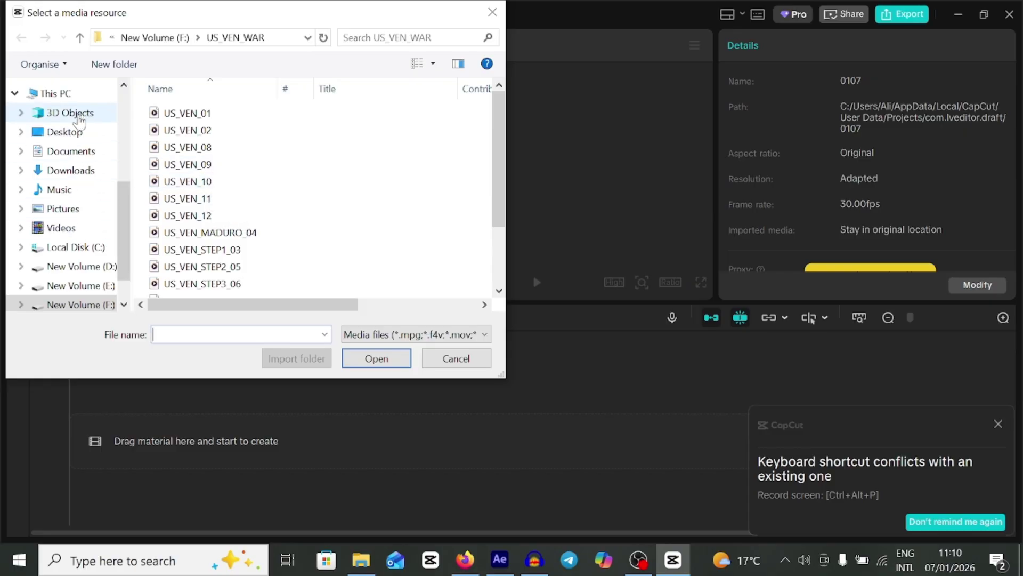
click(65, 174)
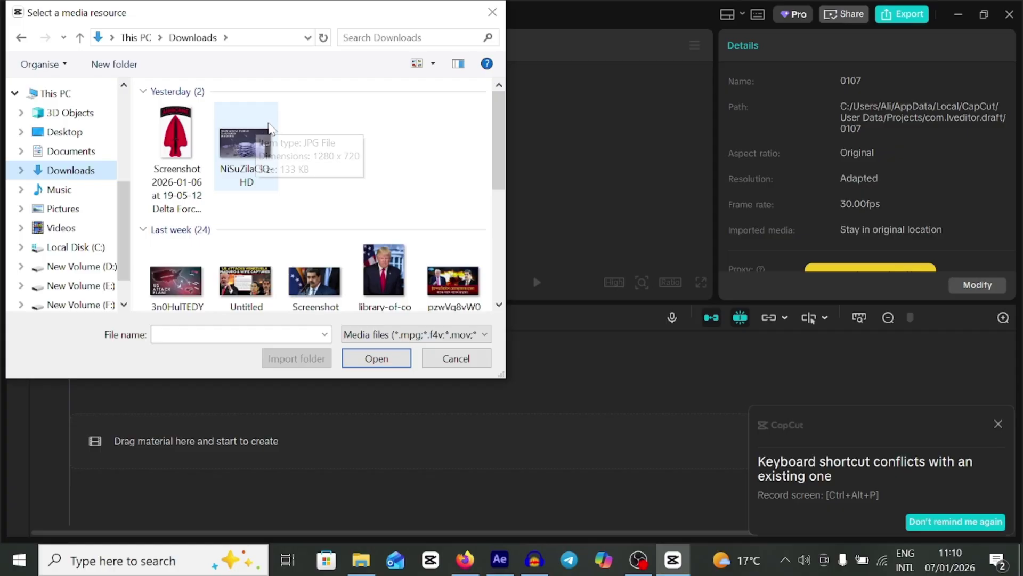
click(238, 150)
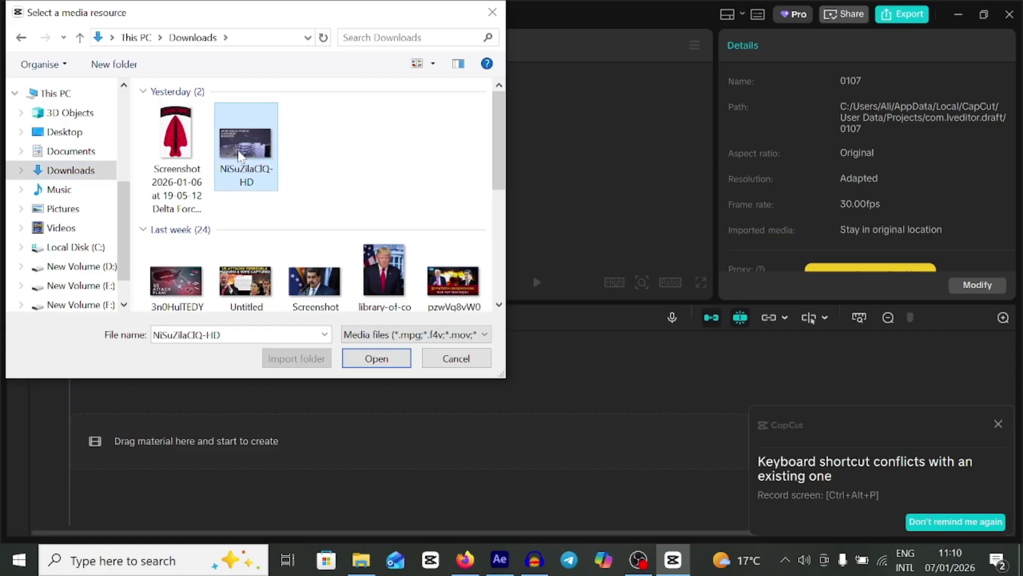
click(380, 360)
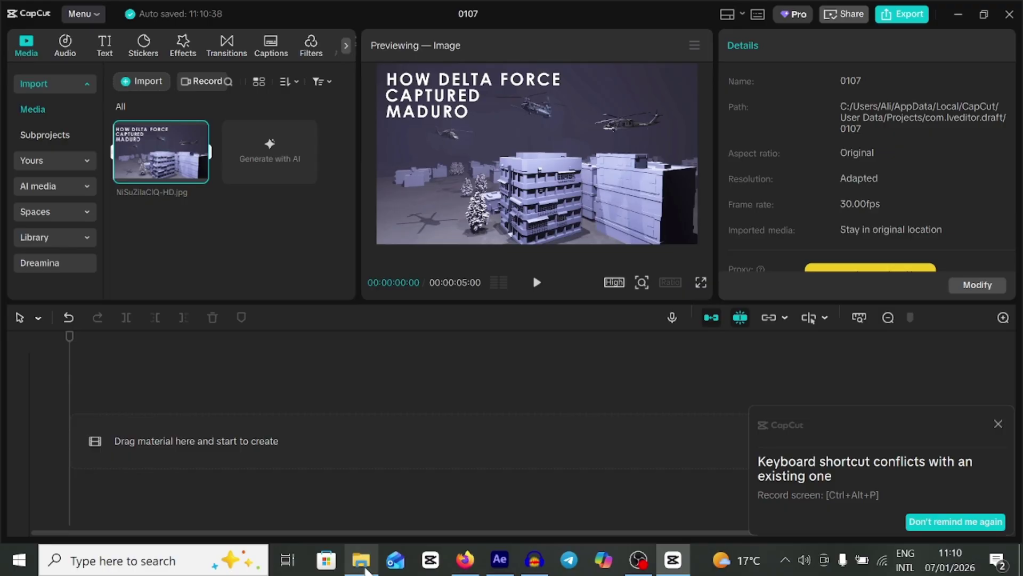
- Import the rendered Comp 1 movie from the Adobe After Effects Auto-Save folder into the CapCut project's media
mouse_move(365, 569)
click(344, 485)
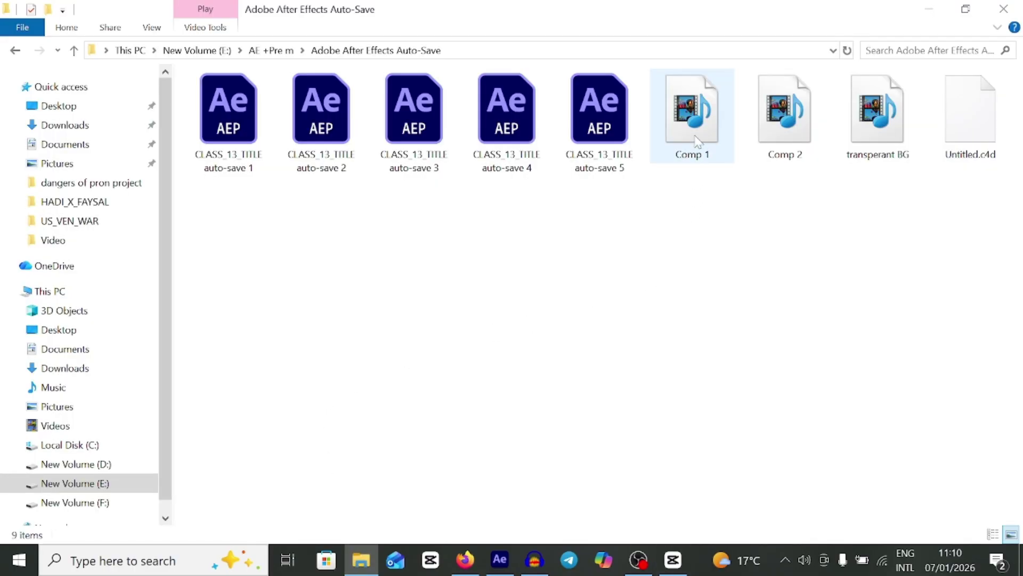
drag(695, 141, 198, 237)
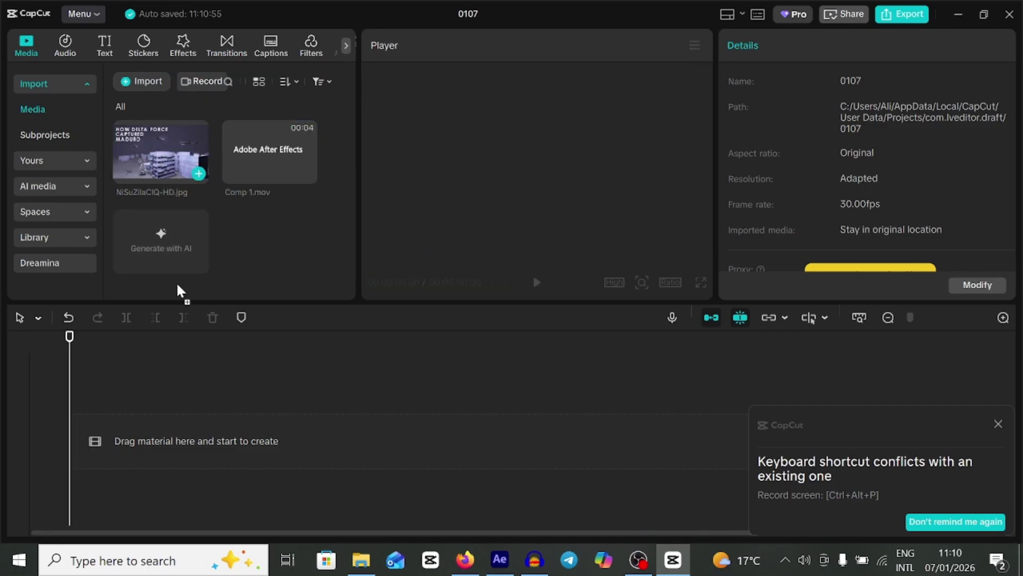
- Place the imported image on the timeline, stack Comp 1.mov on a track above its start and play the sequence
drag(181, 290, 192, 445)
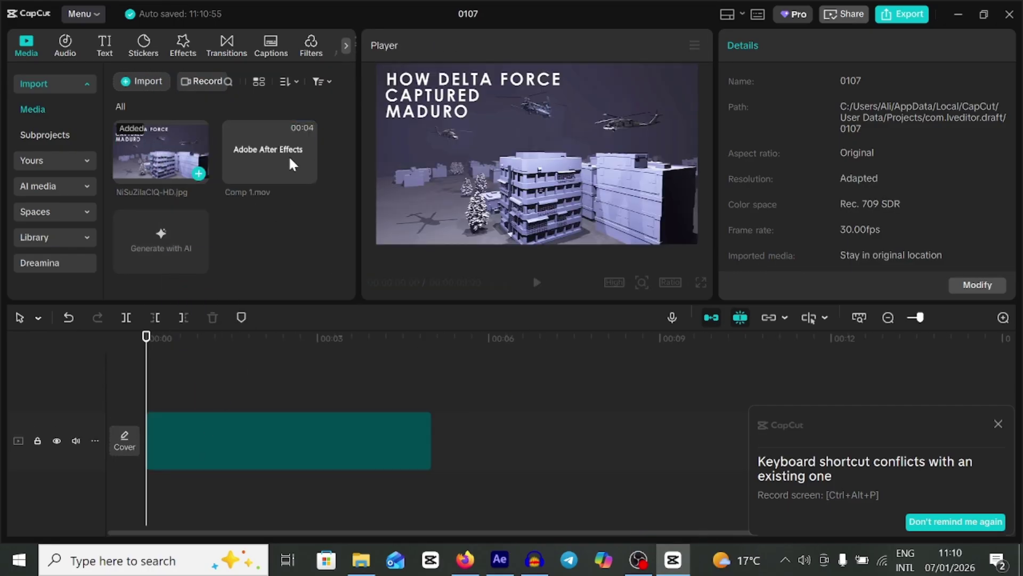
drag(273, 281, 160, 383)
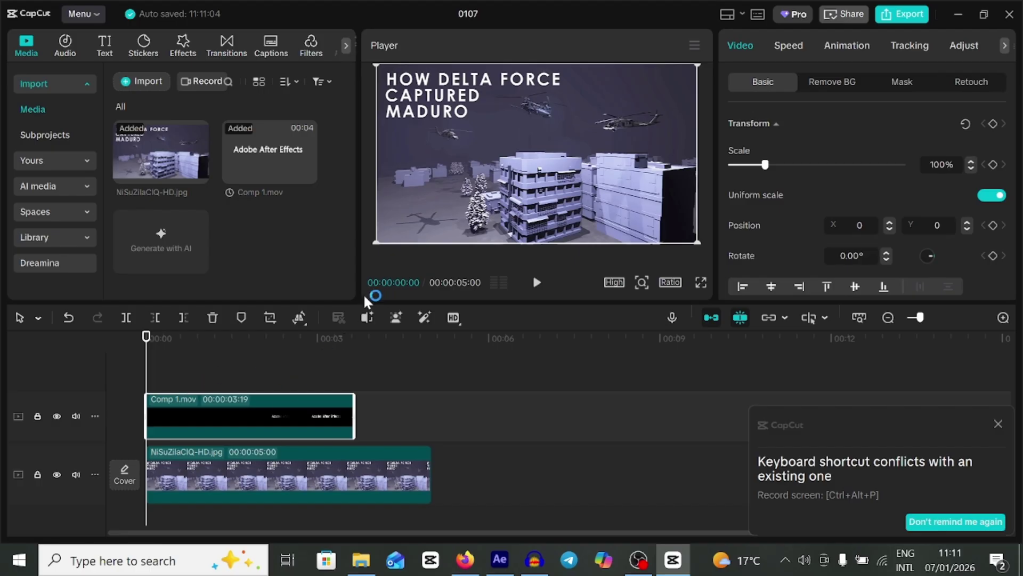
key(space)
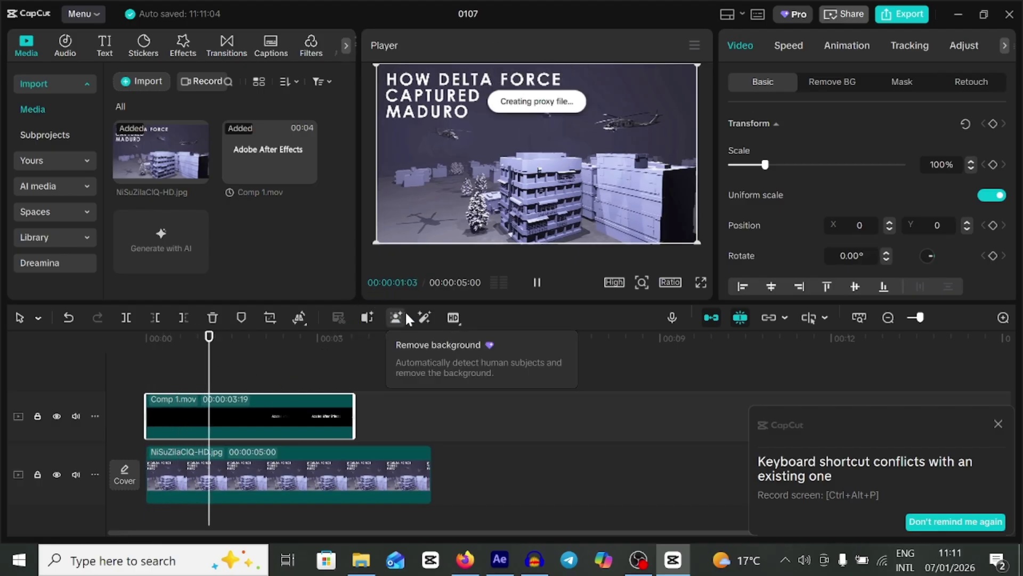